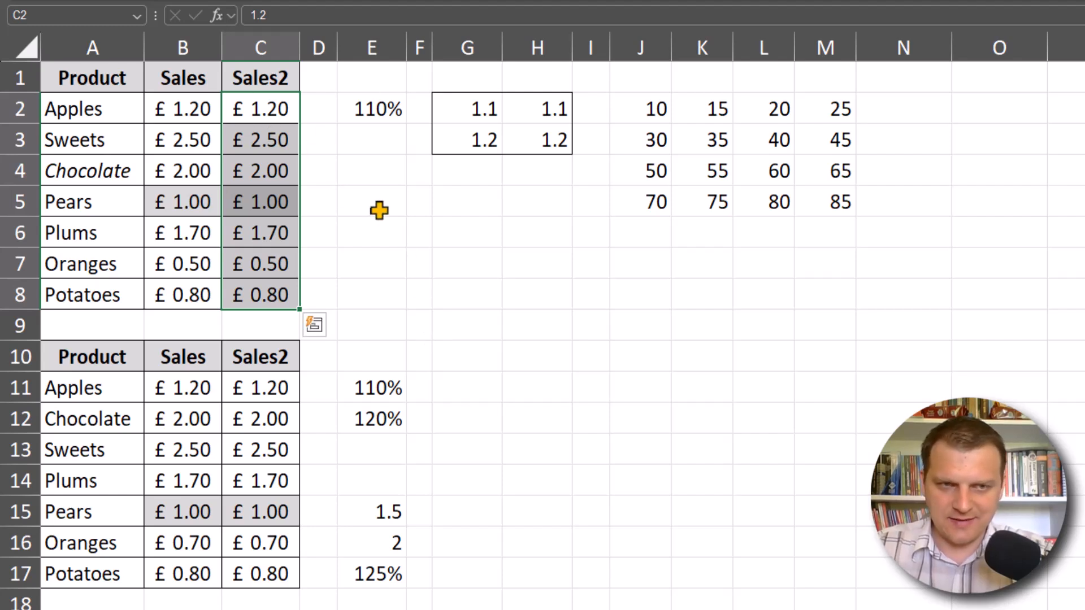
Multiply the Sales2 prices in C2:C8 by the percentage in E2 using Paste Special with Values and Multiply
{"action": "left_click", "coordinate": [387, 112]}
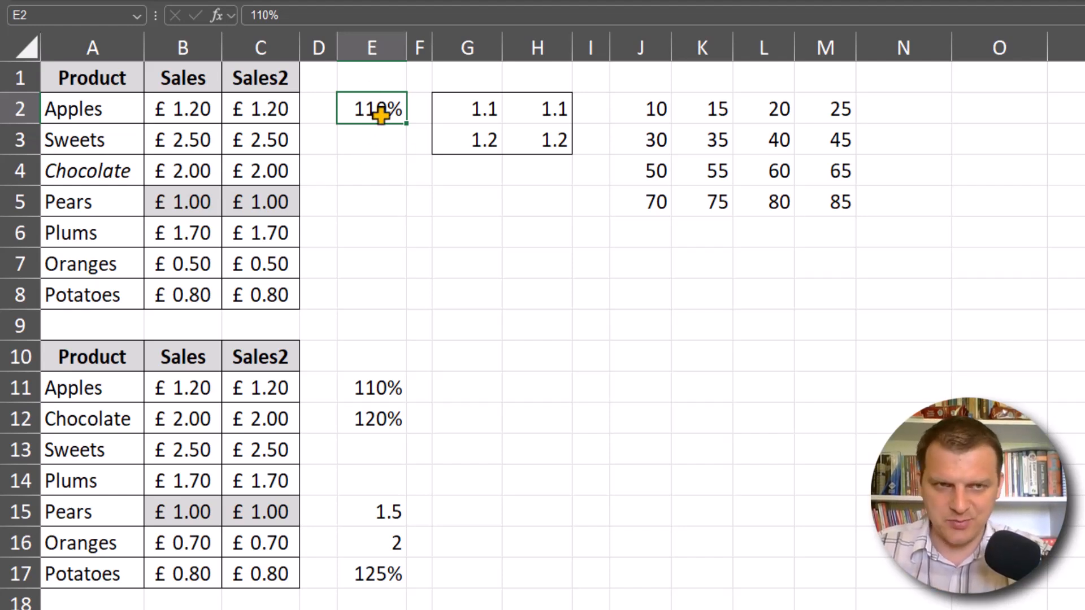
{"action": "left_click", "coordinate": [471, 115]}
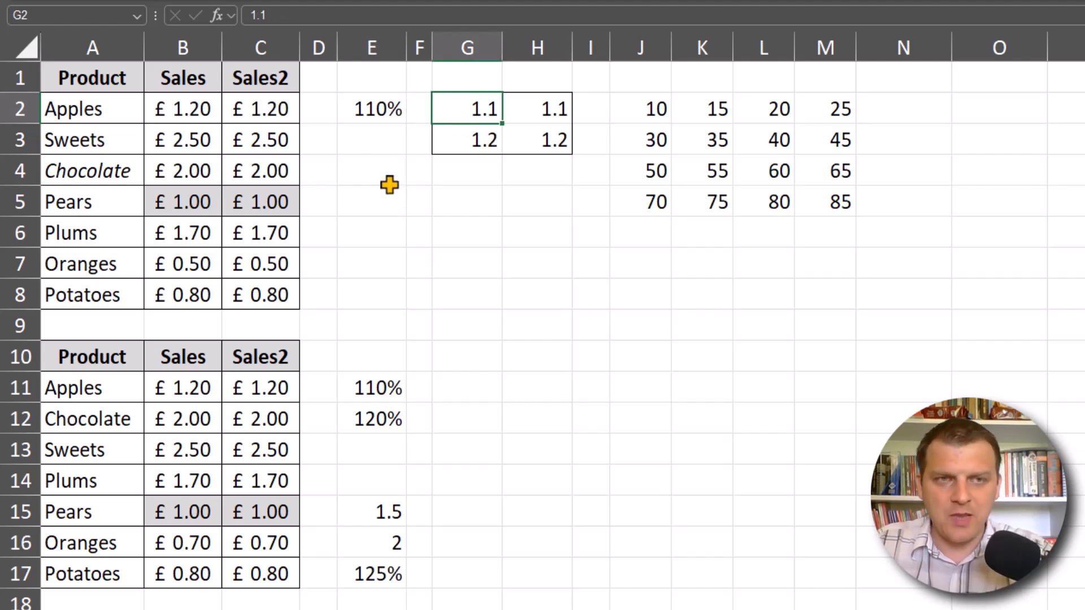
{"action": "left_click", "coordinate": [361, 110]}
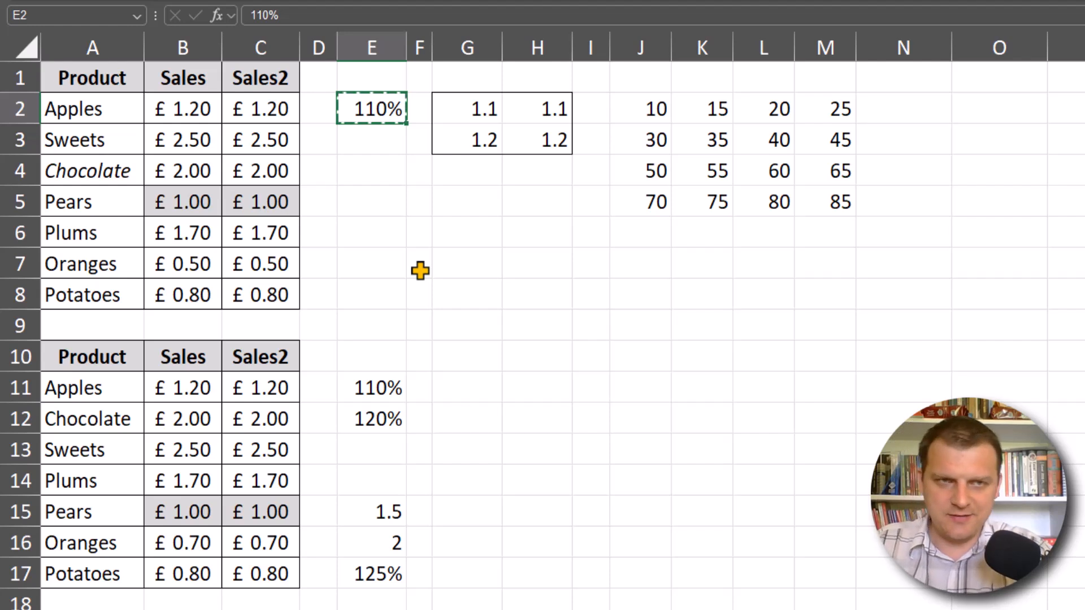
{"action": "left_click_drag", "start_coordinate": [270, 109], "coordinate": [272, 293]}
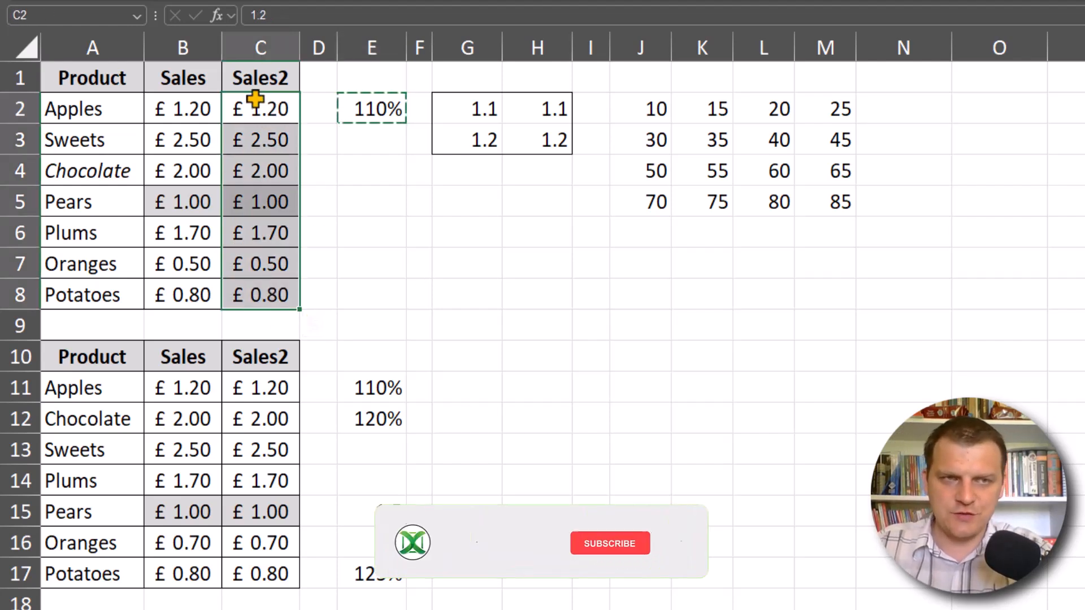
{"action": "right_click", "coordinate": [255, 105]}
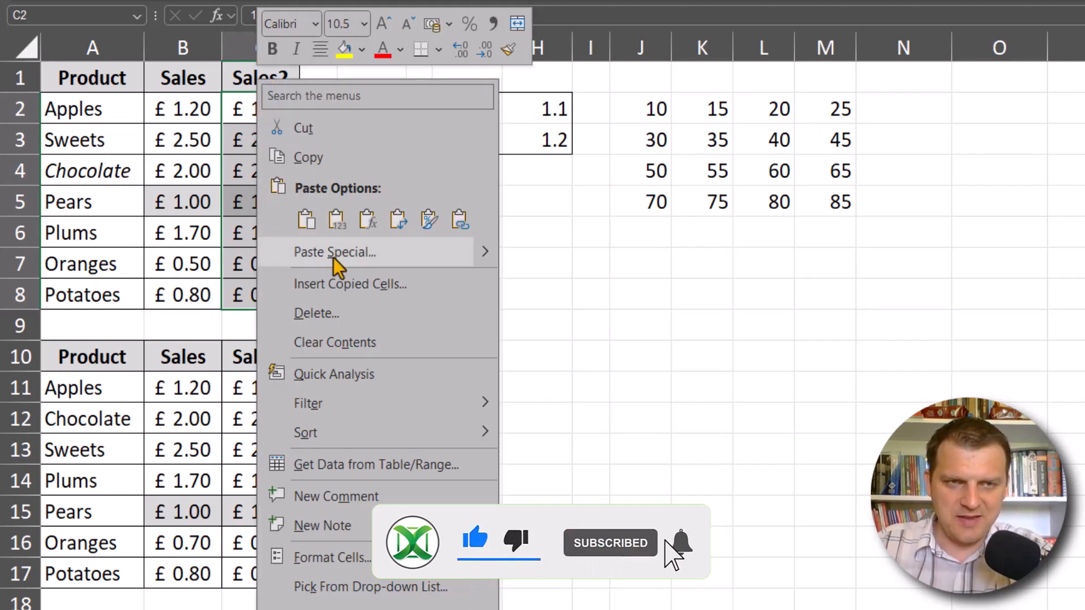
{"action": "left_click", "coordinate": [356, 257]}
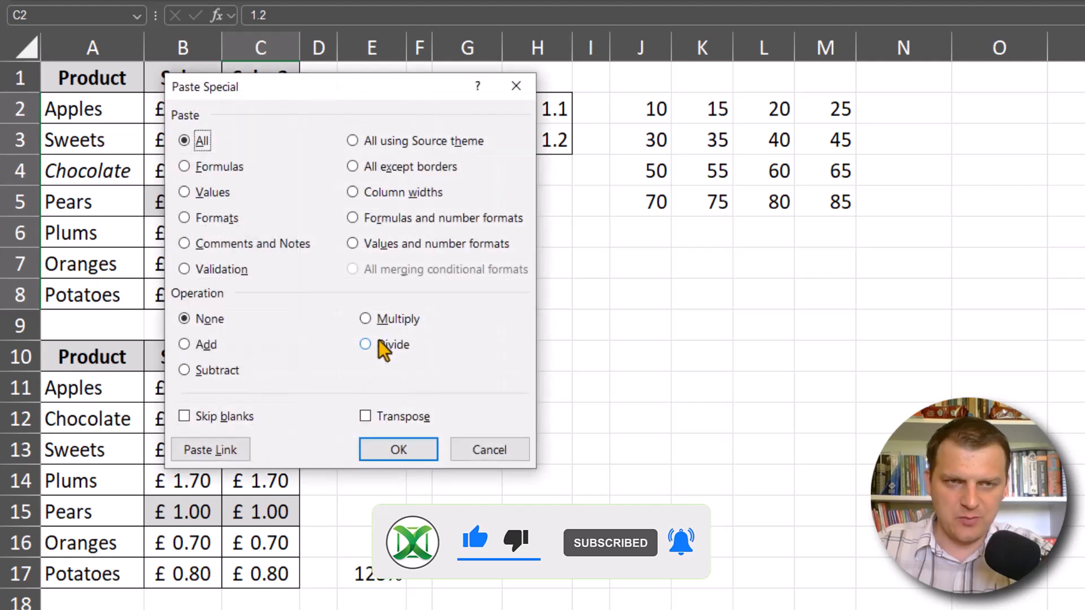
{"action": "left_click_drag", "start_coordinate": [346, 97], "coordinate": [531, 167]}
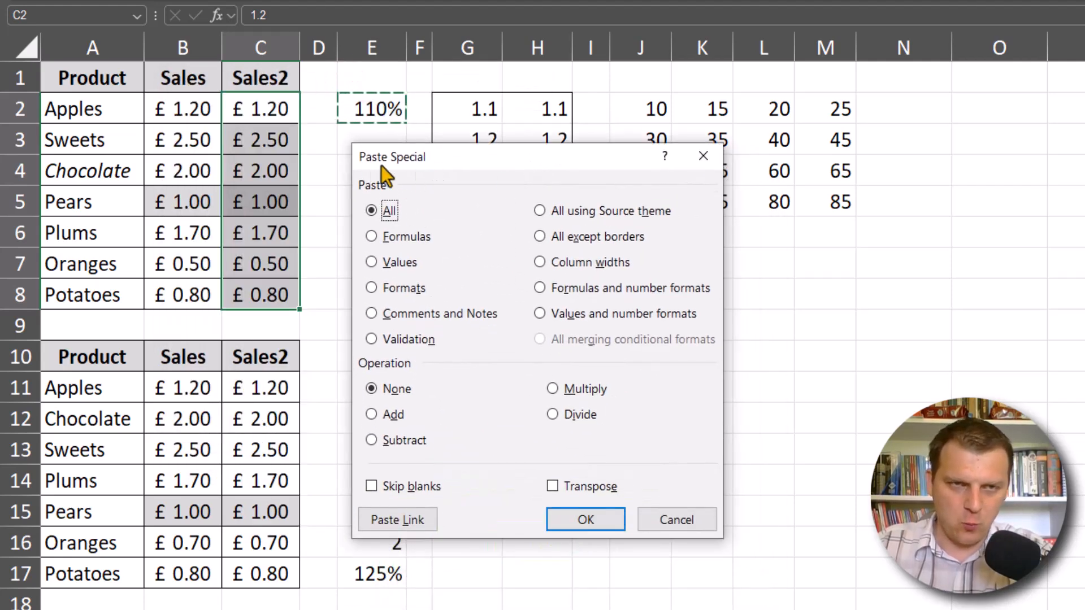
{"action": "left_click", "coordinate": [389, 264]}
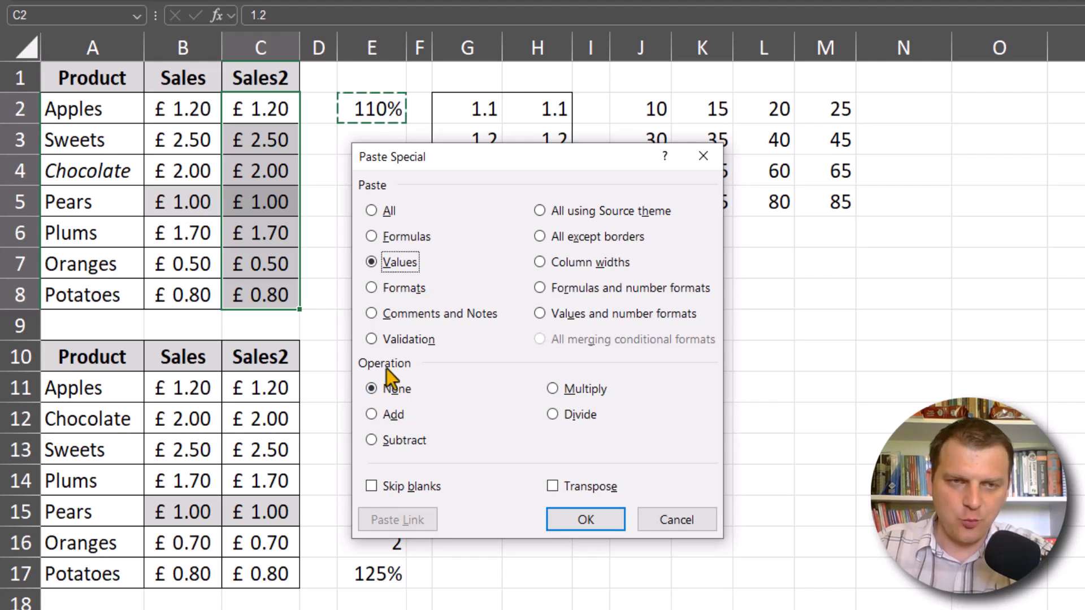
{"action": "left_click", "coordinate": [559, 393]}
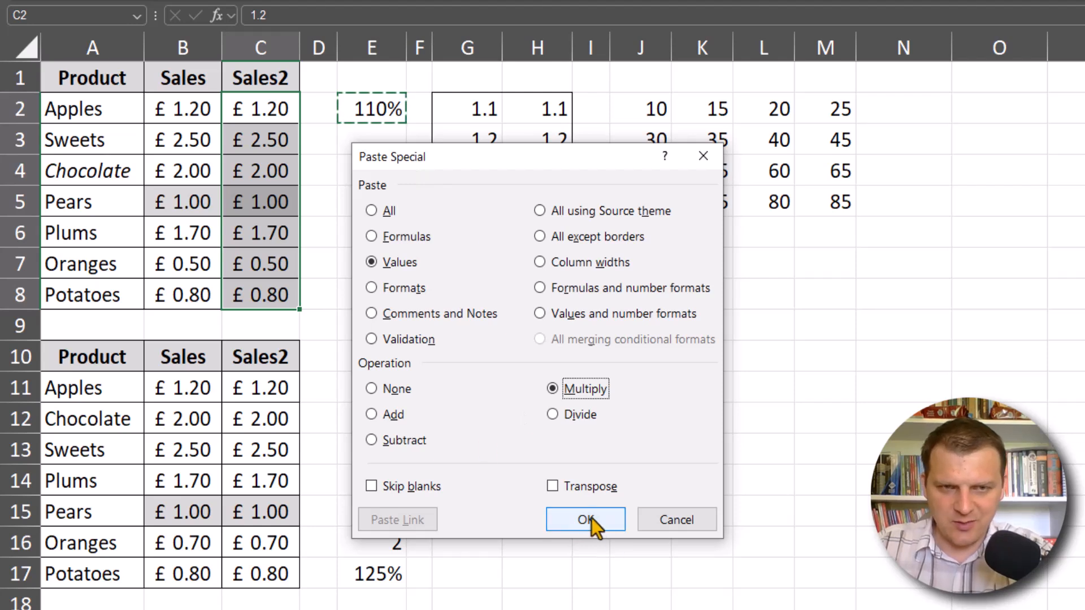
{"action": "left_click", "coordinate": [606, 520]}
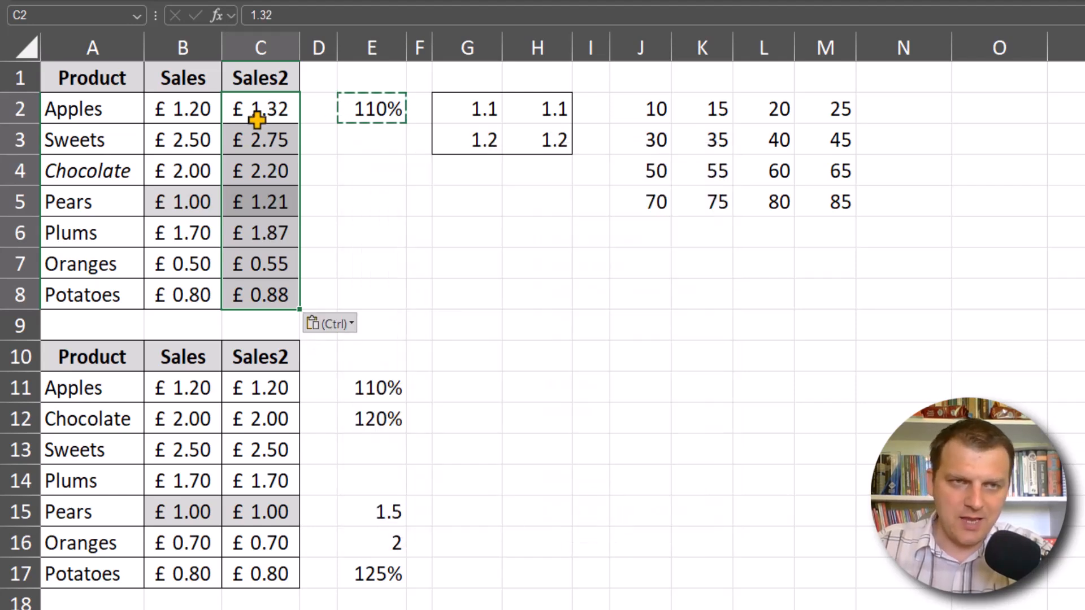
Compare the upper table's Sales and Sales2 prices and inspect the Pears formulas in B5 and C5
{"action": "left_click_drag", "start_coordinate": [186, 109], "coordinate": [189, 299]}
{"action": "left_click", "coordinate": [274, 109]}
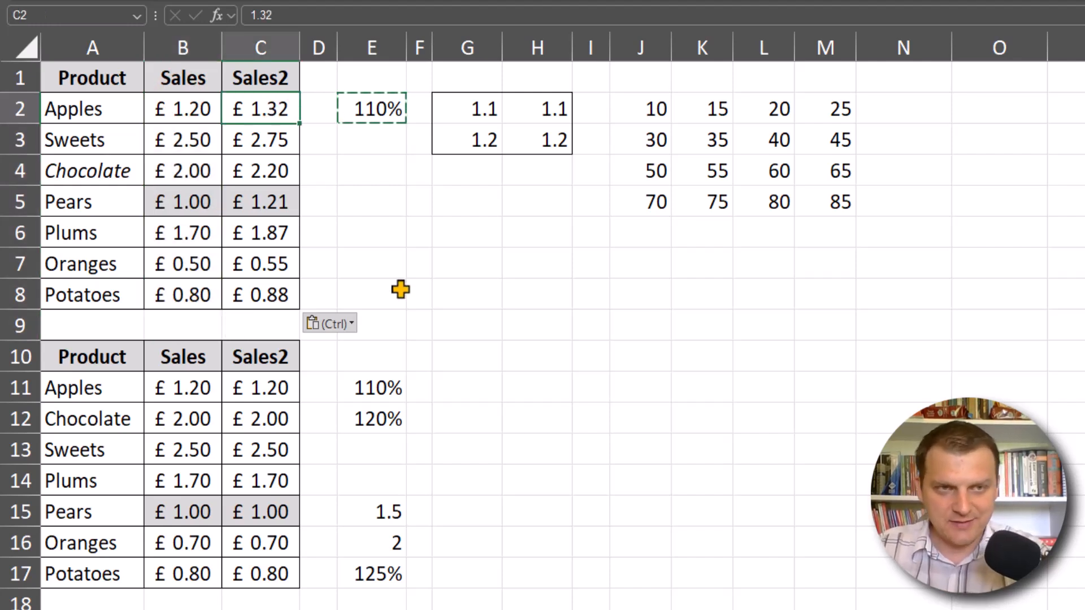
{"action": "left_click", "coordinate": [179, 203]}
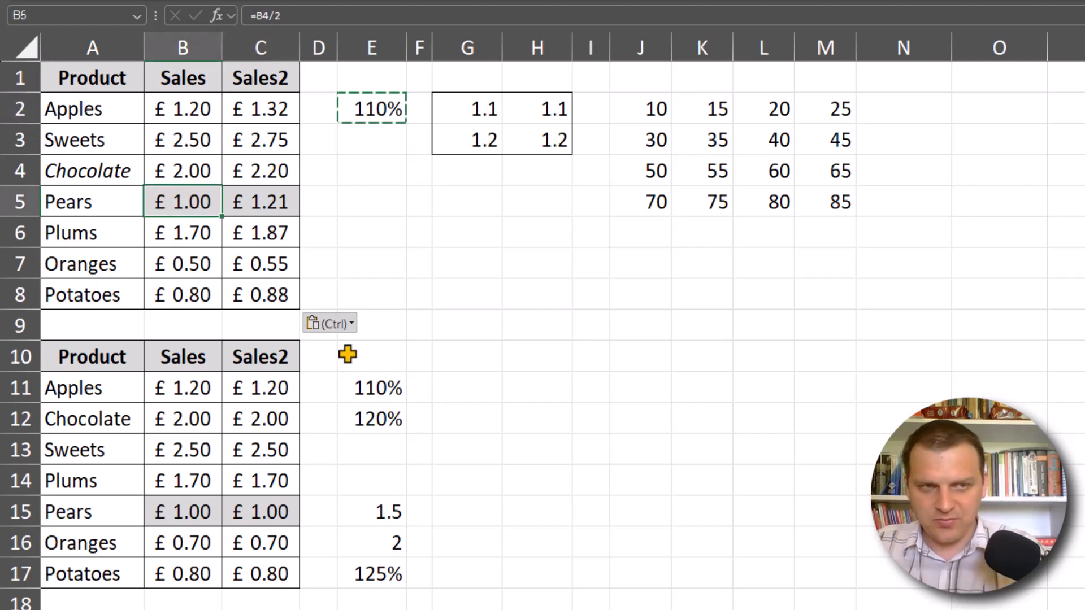
{"action": "key", "text": "F2"}
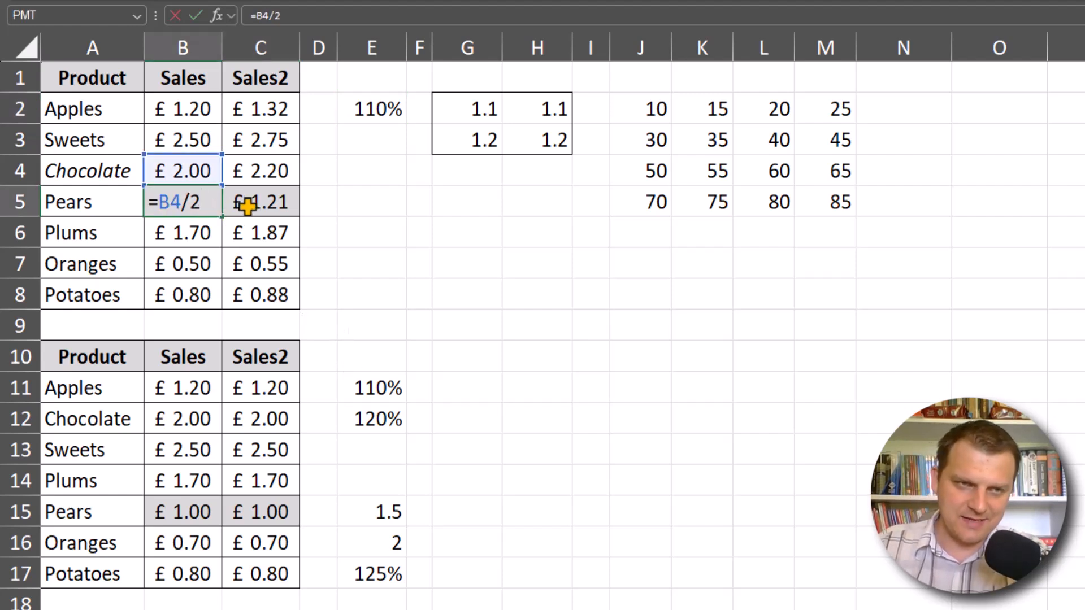
{"action": "left_click", "coordinate": [245, 207]}
{"action": "double_click", "coordinate": [257, 210]}
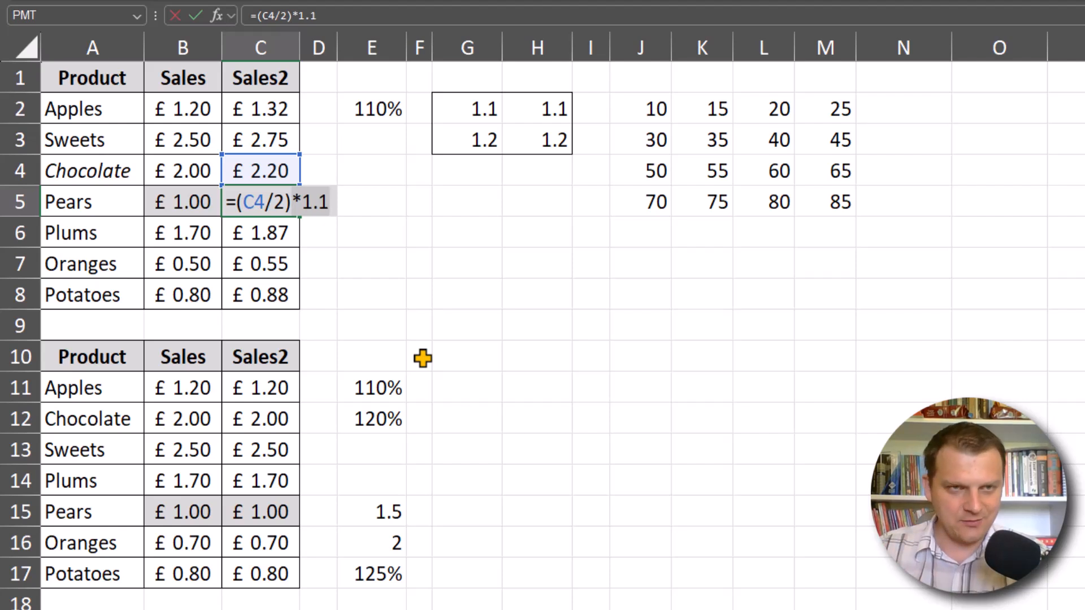
{"action": "key", "text": "ctrl+Return"}
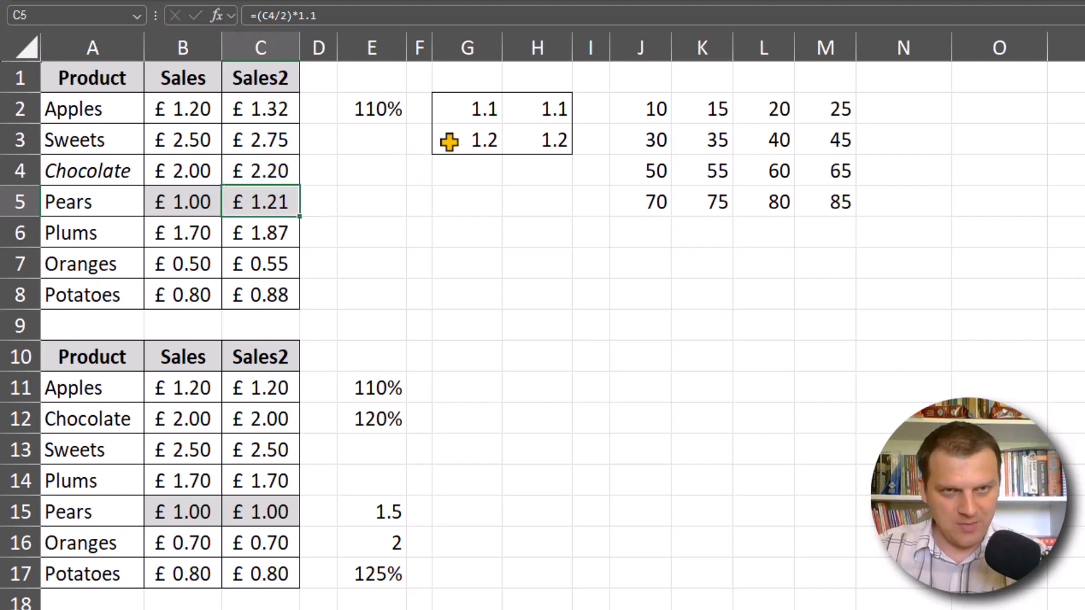
Review the single factor in E2 against C2:C8, and the factor block G2:H3 against the numbers in J2:M5
{"action": "left_click", "coordinate": [380, 108]}
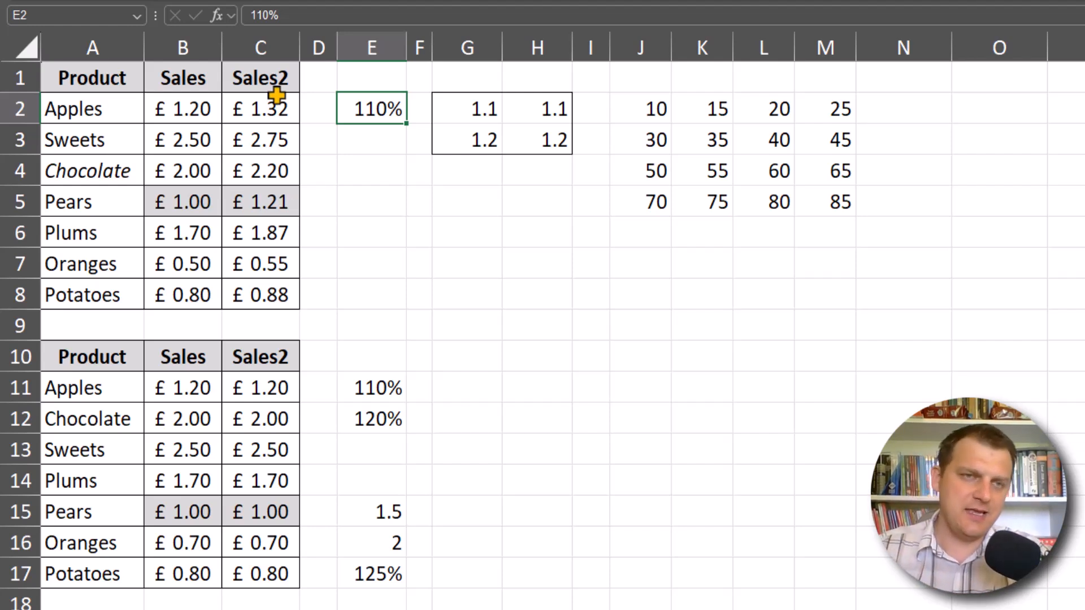
{"action": "left_click_drag", "start_coordinate": [277, 105], "coordinate": [273, 286]}
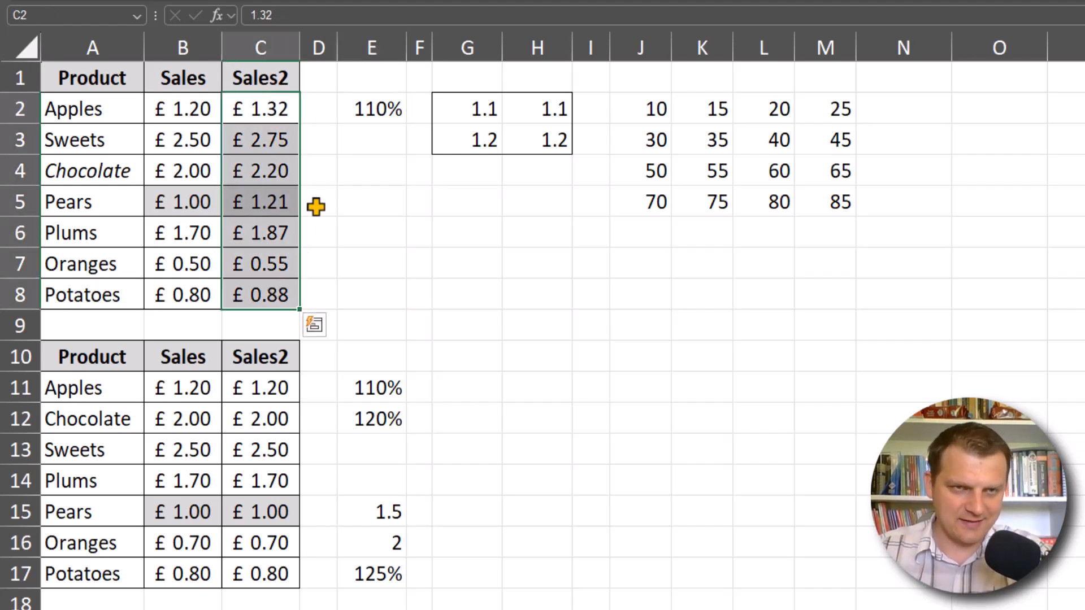
{"action": "left_click", "coordinate": [377, 118]}
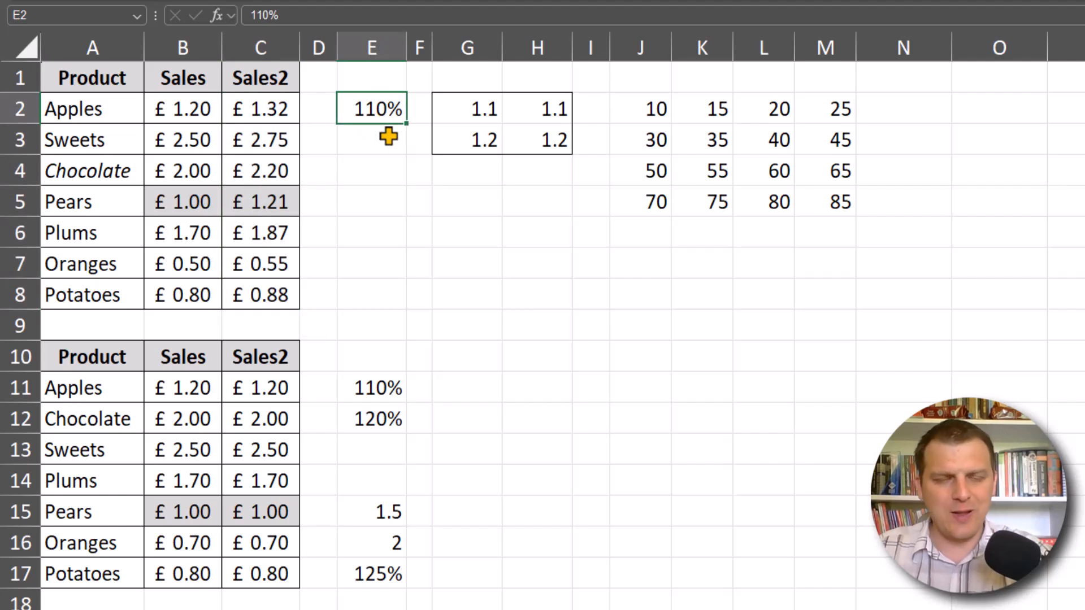
{"action": "left_click_drag", "start_coordinate": [475, 103], "coordinate": [520, 128]}
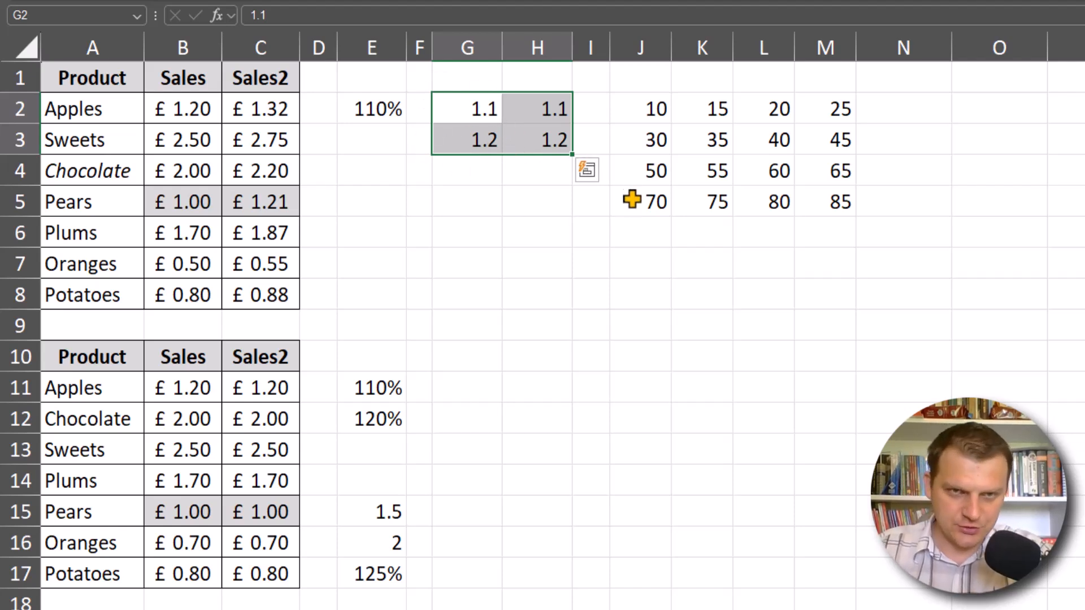
{"action": "left_click_drag", "start_coordinate": [654, 106], "coordinate": [856, 201]}
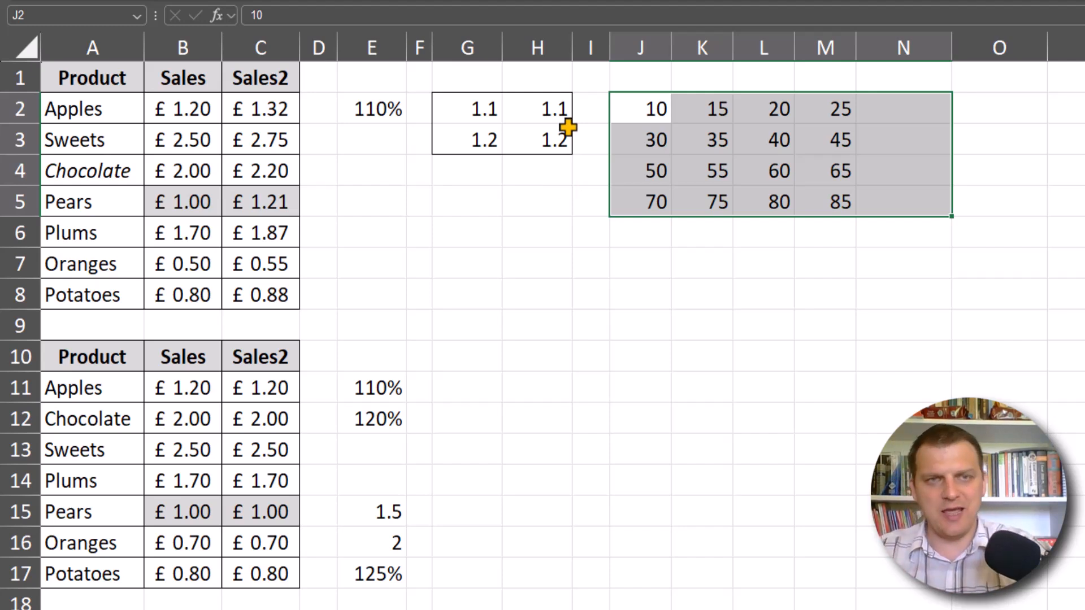
{"action": "left_click", "coordinate": [463, 110]}
{"action": "left_click_drag", "start_coordinate": [478, 112], "coordinate": [529, 139]}
{"action": "left_click_drag", "start_coordinate": [653, 103], "coordinate": [831, 187]}
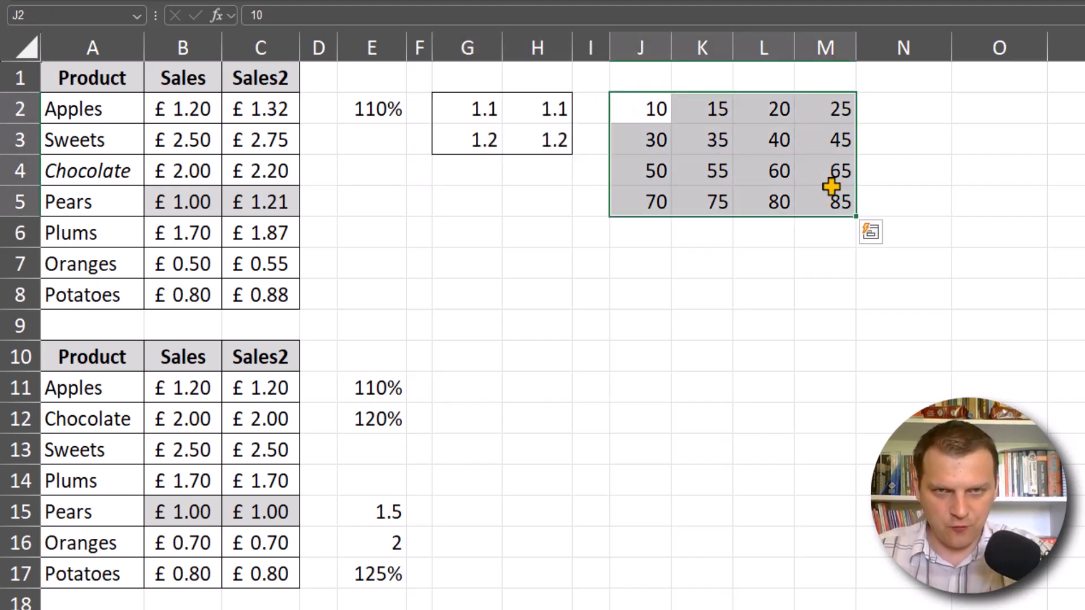
Multiply the numbers in J2:M5 by the copied factor block G2:H3 using Paste Special with Values and Multiply
{"action": "left_click_drag", "start_coordinate": [458, 110], "coordinate": [537, 138]}
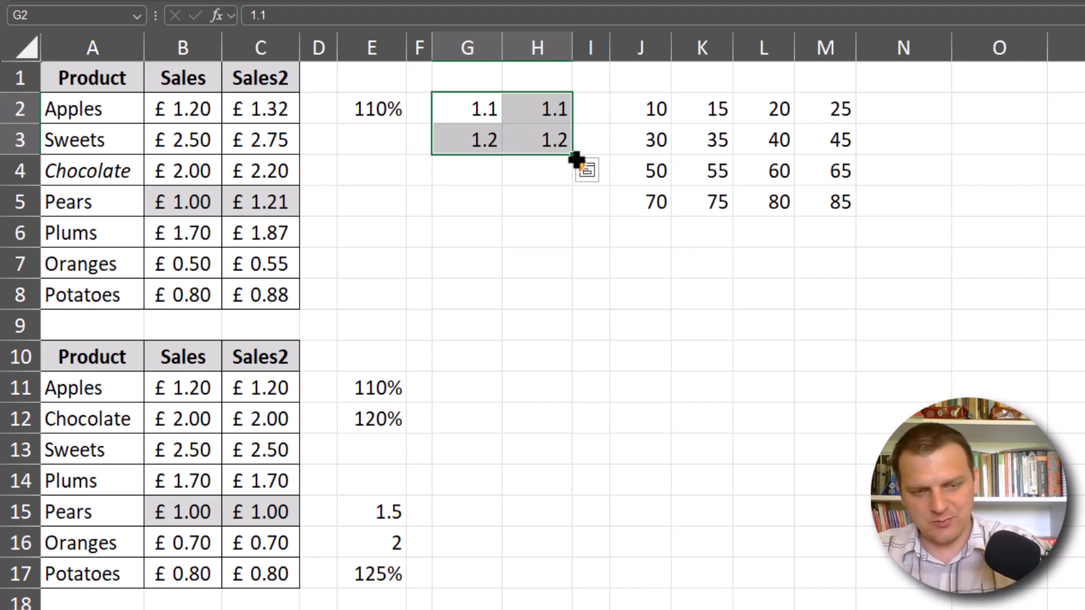
{"action": "key", "text": "ctrl+c"}
{"action": "left_click_drag", "start_coordinate": [650, 110], "coordinate": [812, 207]}
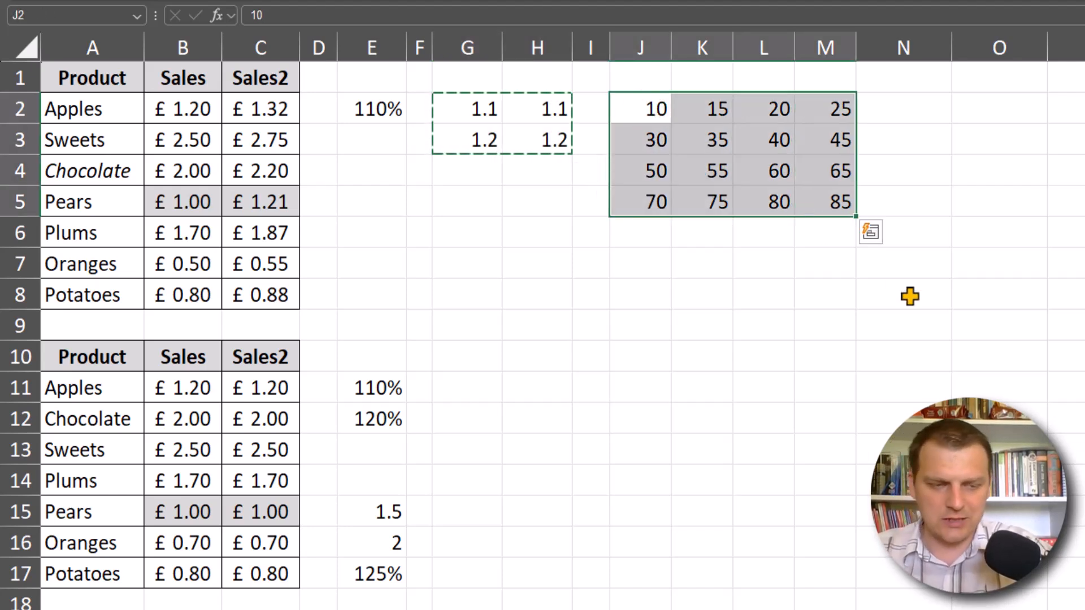
{"action": "key", "text": "ctrl+alt+v"}
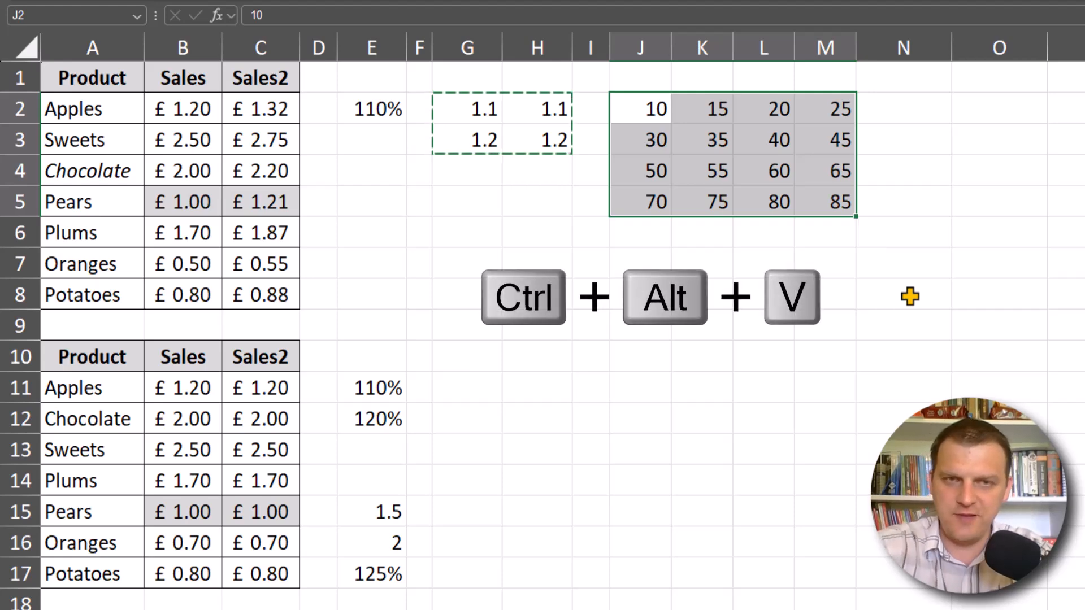
{"action": "left_click", "coordinate": [551, 245]}
{"action": "left_click_drag", "start_coordinate": [694, 139], "coordinate": [427, 210]}
{"action": "left_click", "coordinate": [431, 442]}
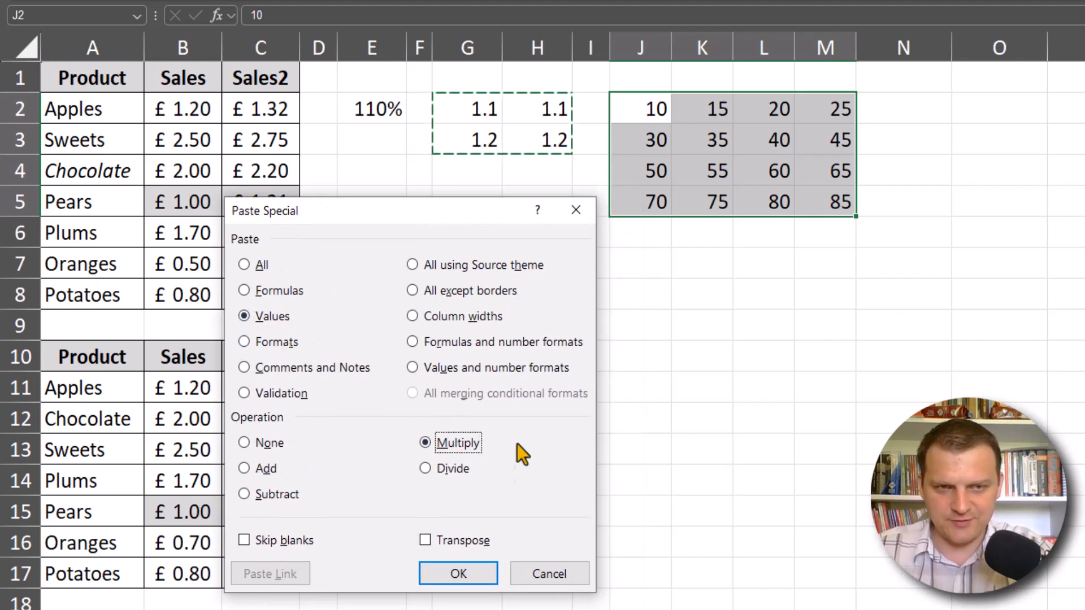
{"action": "left_click", "coordinate": [478, 576]}
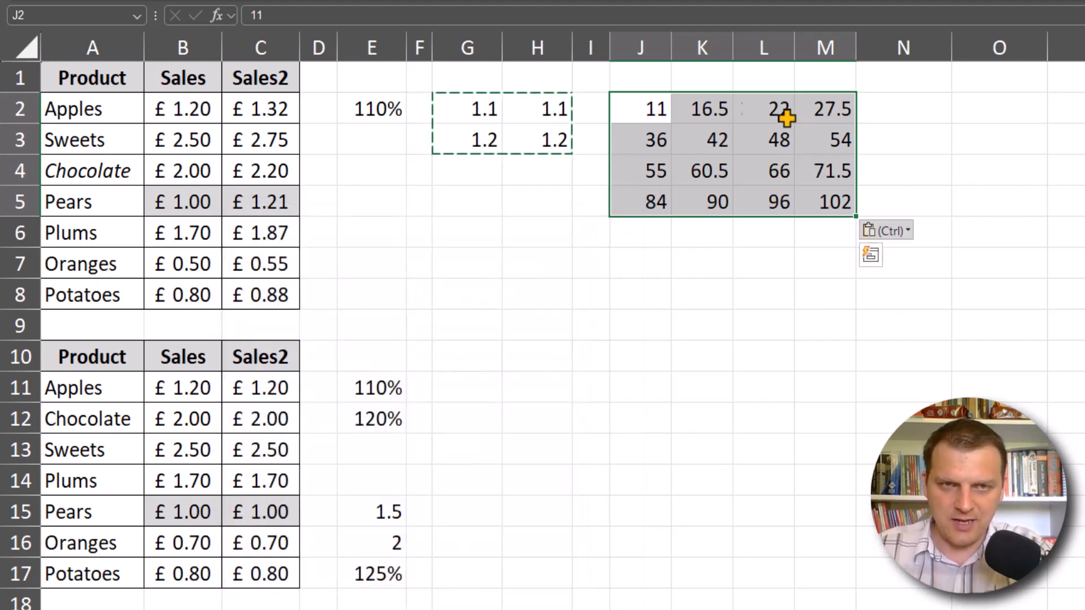
Check the multiplied numbers in J2:M2 and J3 of the number block
{"action": "left_click_drag", "start_coordinate": [650, 109], "coordinate": [809, 109]}
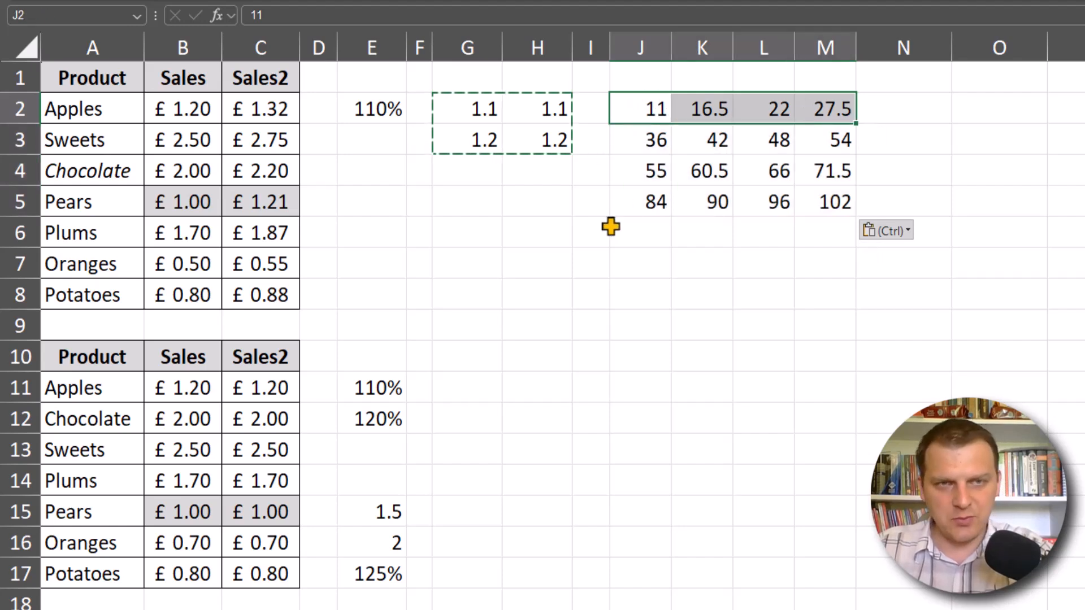
{"action": "left_click", "coordinate": [366, 110]}
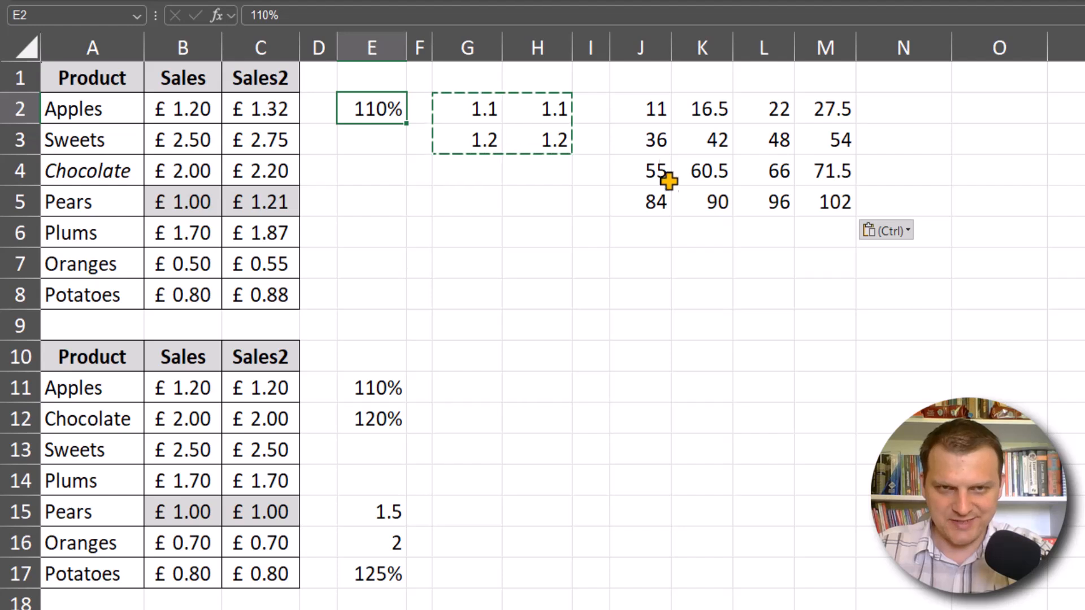
{"action": "left_click", "coordinate": [657, 138]}
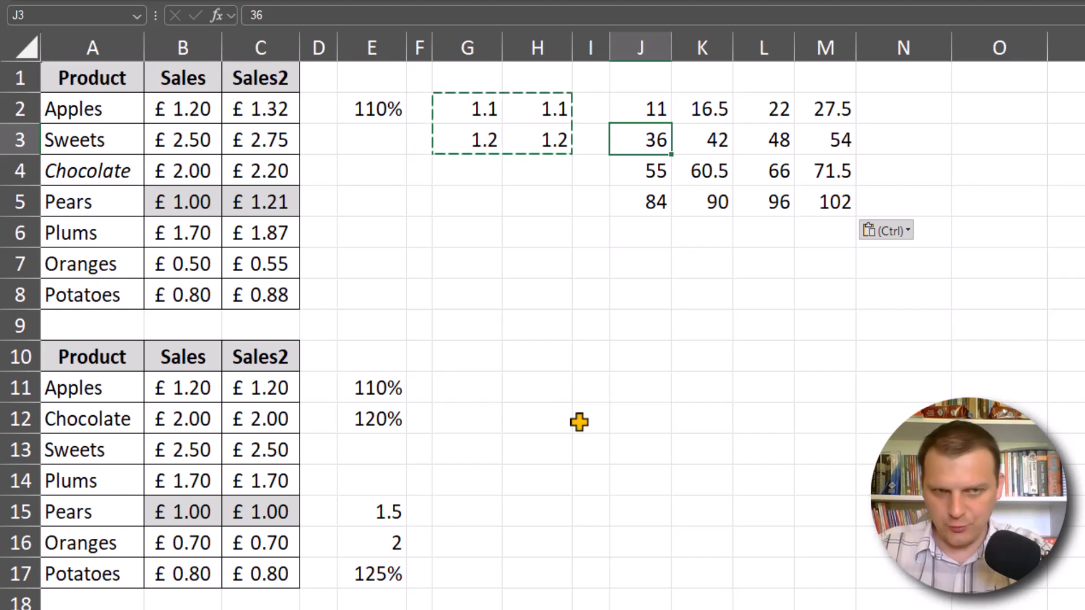
Review the factor column E11:E17 against the lower table's Sales and Sales2 prices in B11:B17 and C11:C17
{"action": "left_click_drag", "start_coordinate": [397, 386], "coordinate": [401, 572]}
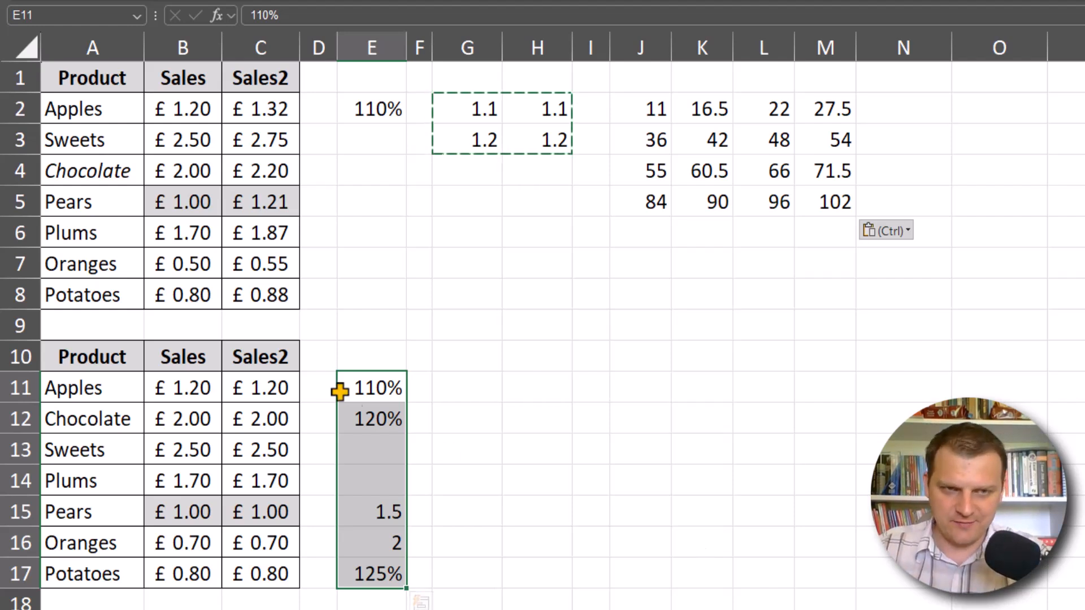
{"action": "left_click_drag", "start_coordinate": [187, 381], "coordinate": [187, 573]}
{"action": "left_click_drag", "start_coordinate": [269, 387], "coordinate": [272, 574]}
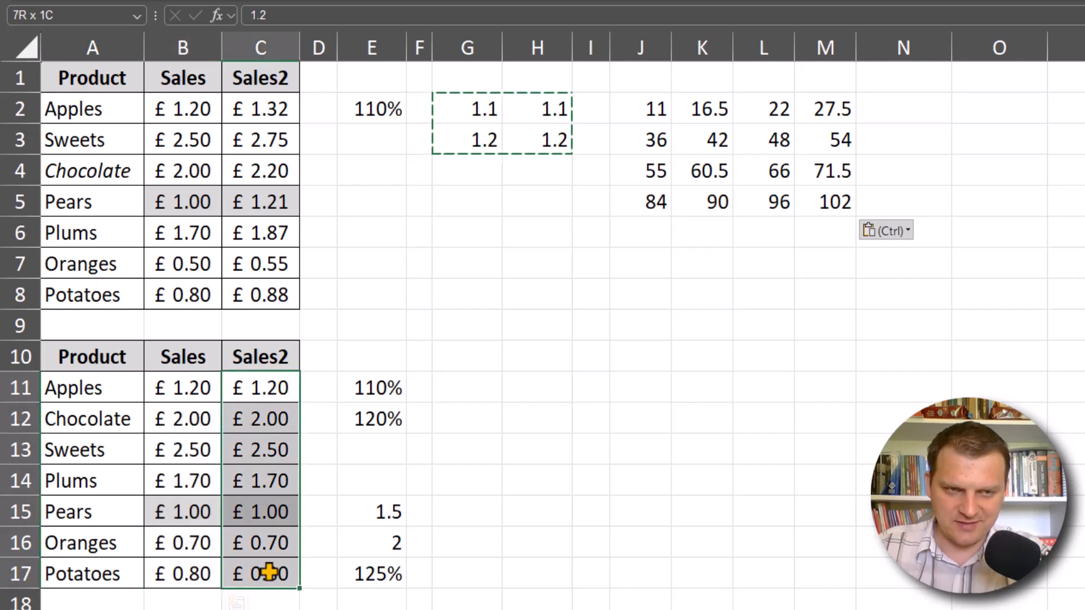
Multiply the Sales2 prices in C11:C17 by the copied factors E11:E17 using Paste Special with Values, Multiply and Skip blanks
{"action": "left_click_drag", "start_coordinate": [390, 388], "coordinate": [398, 576]}
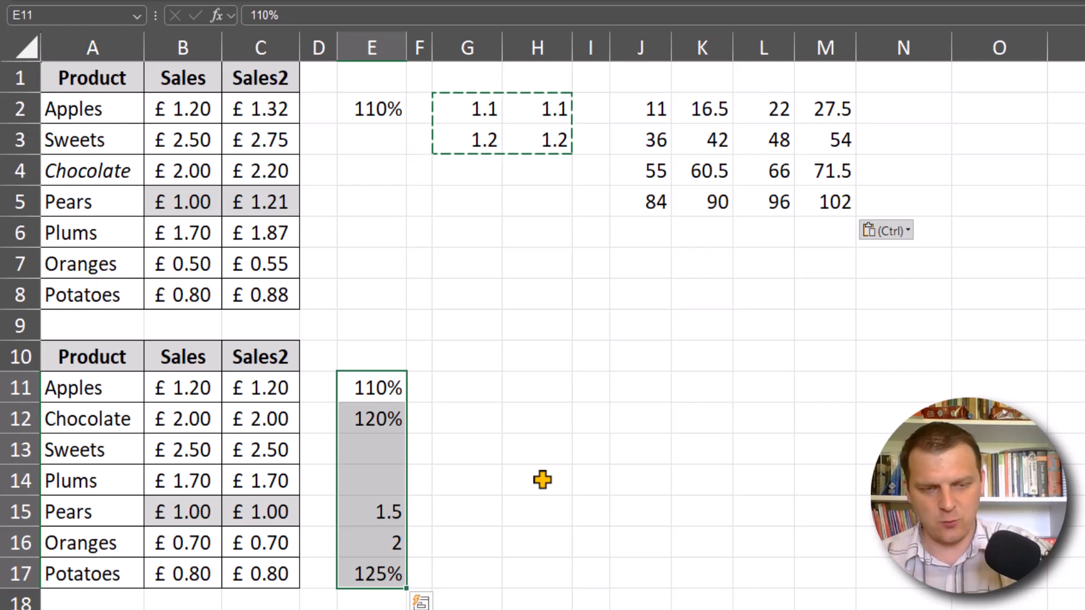
{"action": "key", "text": "ctrl+c"}
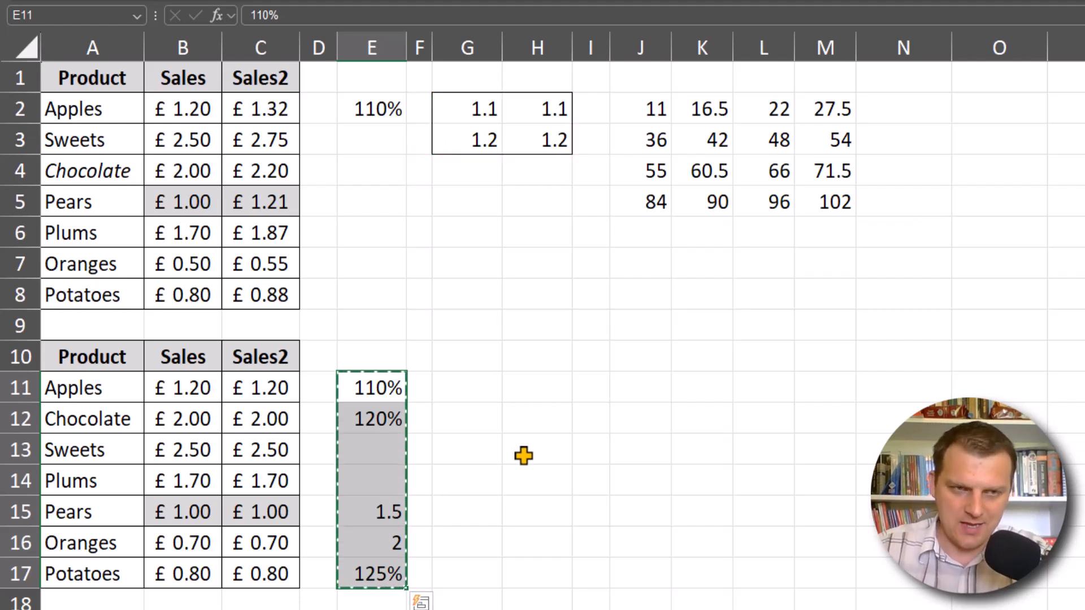
{"action": "left_click_drag", "start_coordinate": [279, 387], "coordinate": [267, 563]}
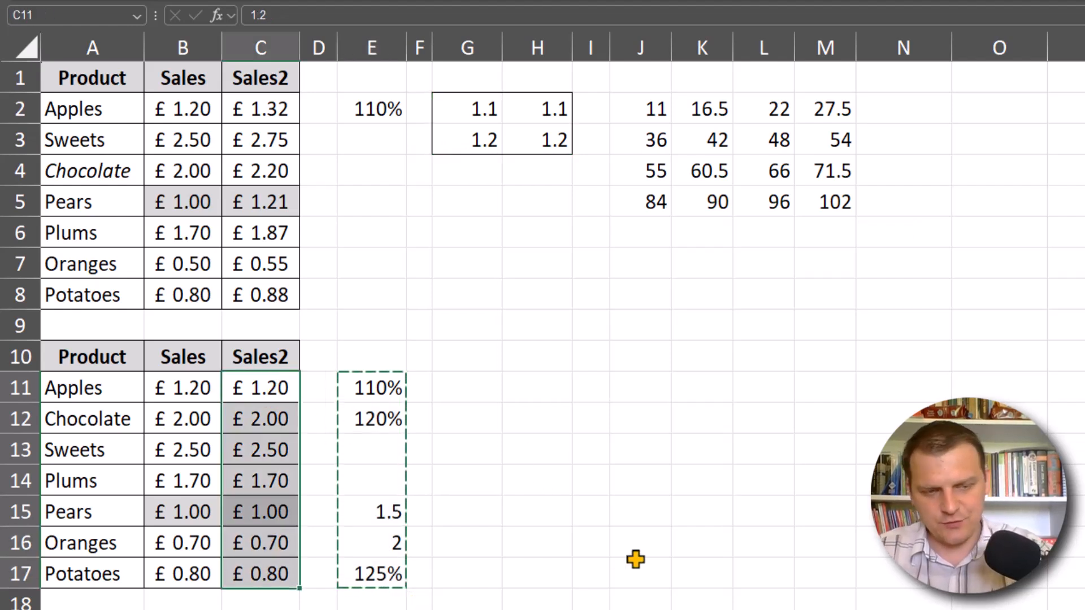
{"action": "key", "text": "ctrl+alt+v"}
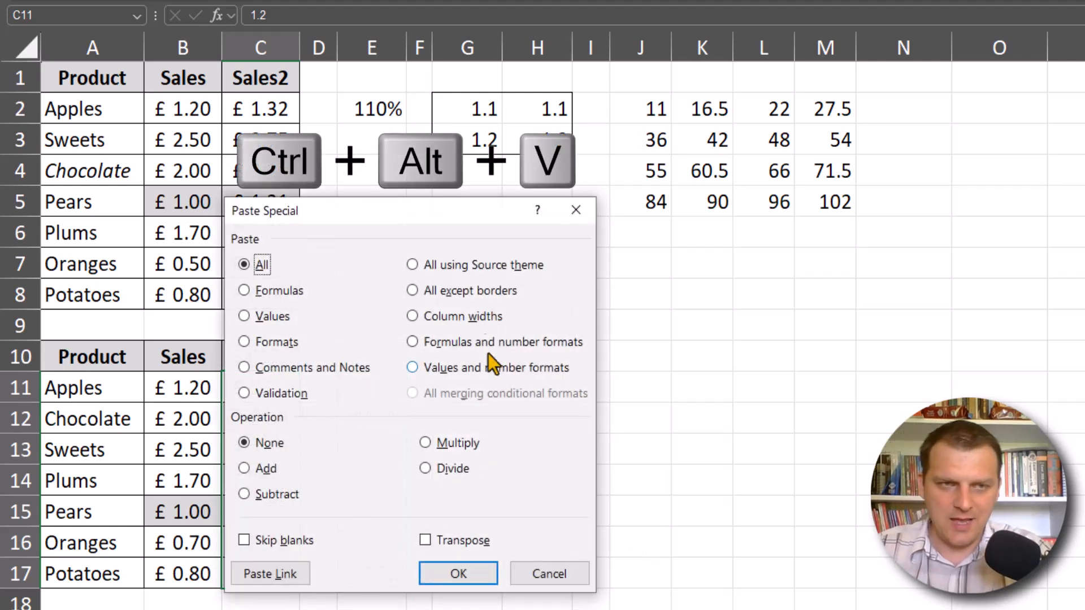
{"action": "left_click", "coordinate": [263, 321]}
{"action": "left_click", "coordinate": [455, 438]}
{"action": "left_click_drag", "start_coordinate": [438, 211], "coordinate": [615, 164]}
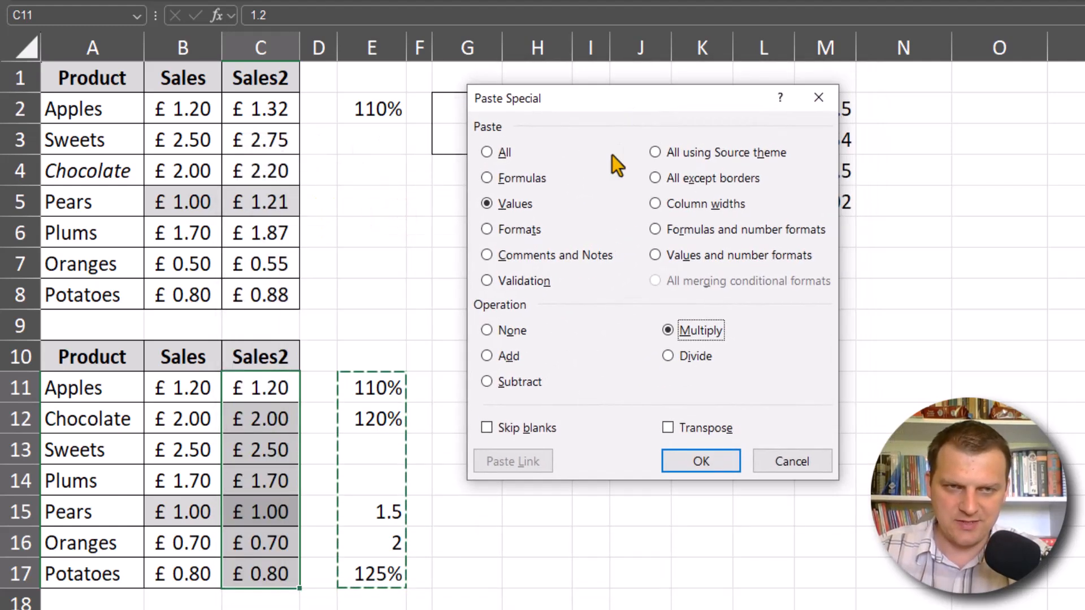
{"action": "left_click", "coordinate": [521, 433]}
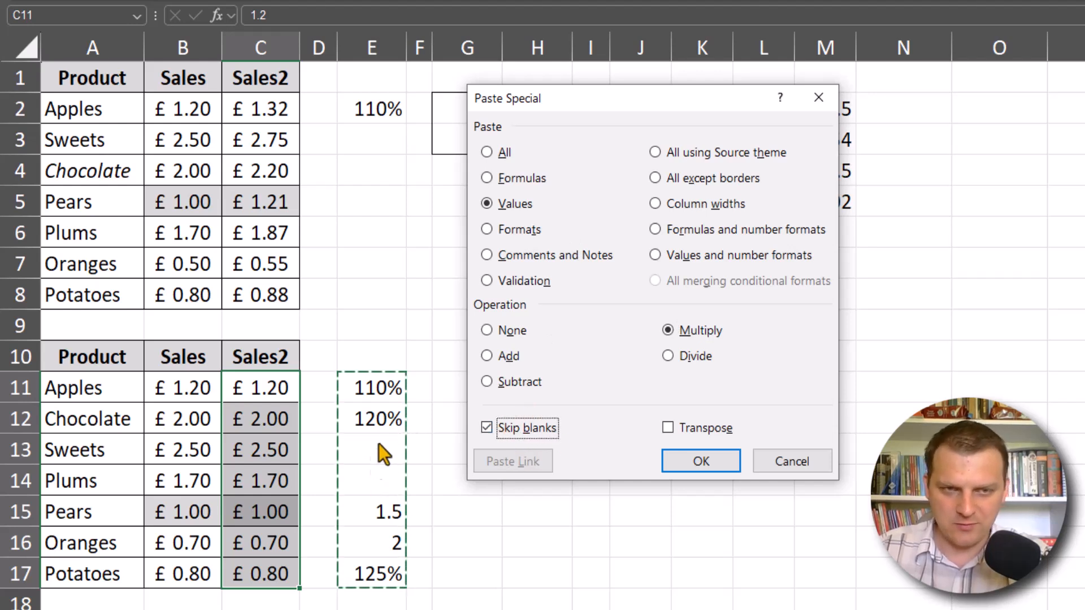
{"action": "left_click", "coordinate": [711, 463]}
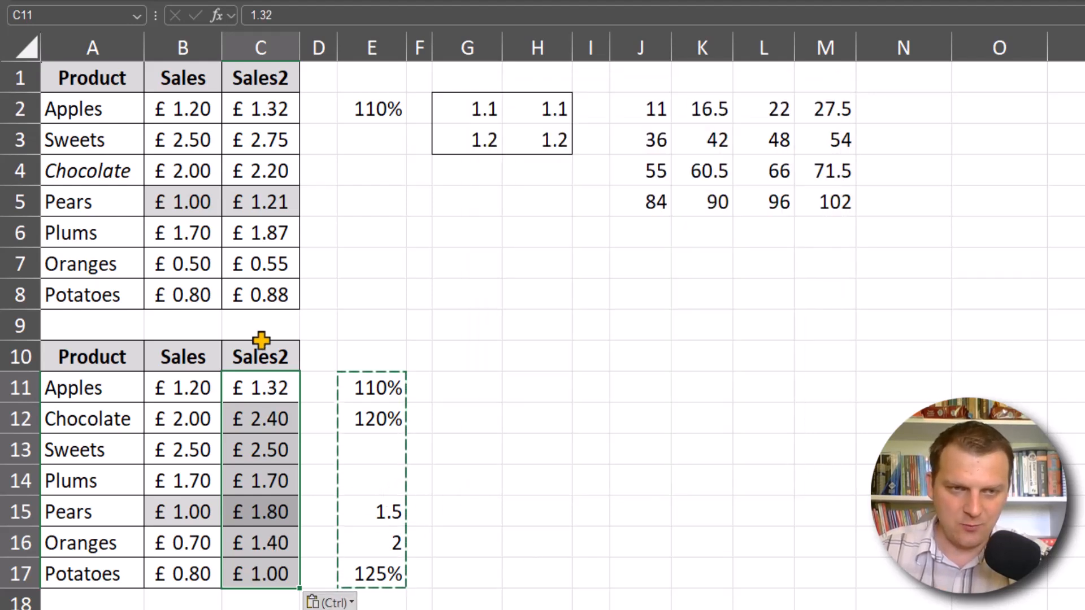
Inspect the contents of the multiplied Sales2 cells for Apples in C11 and Pears in C15, leaving both unedited
{"action": "left_click", "coordinate": [272, 390]}
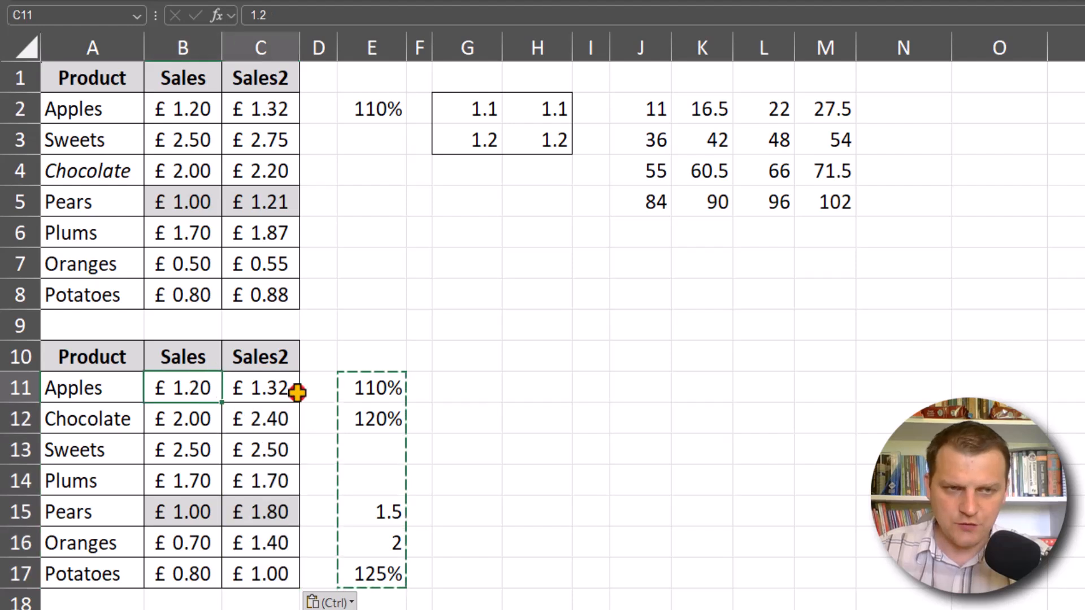
{"action": "key", "text": "F2"}
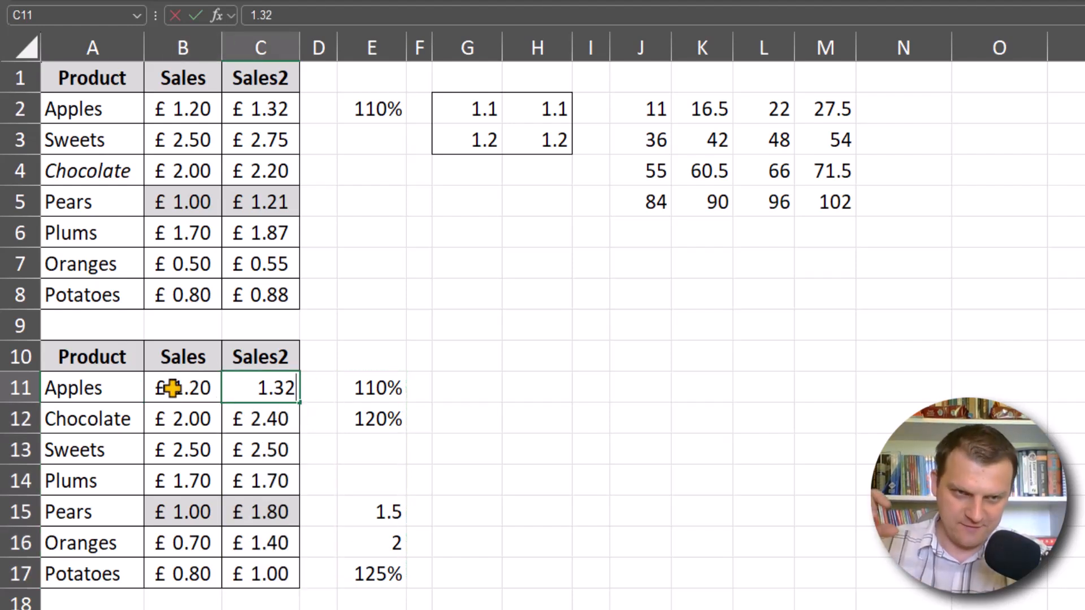
{"action": "key", "text": "Escape"}
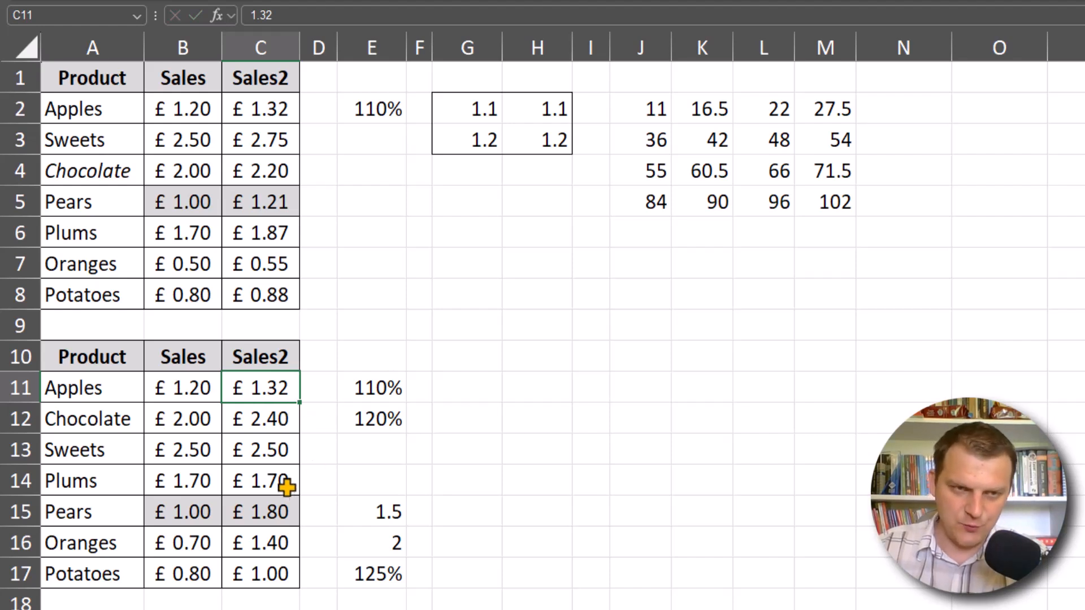
{"action": "left_click", "coordinate": [278, 511]}
{"action": "key", "text": "F2"}
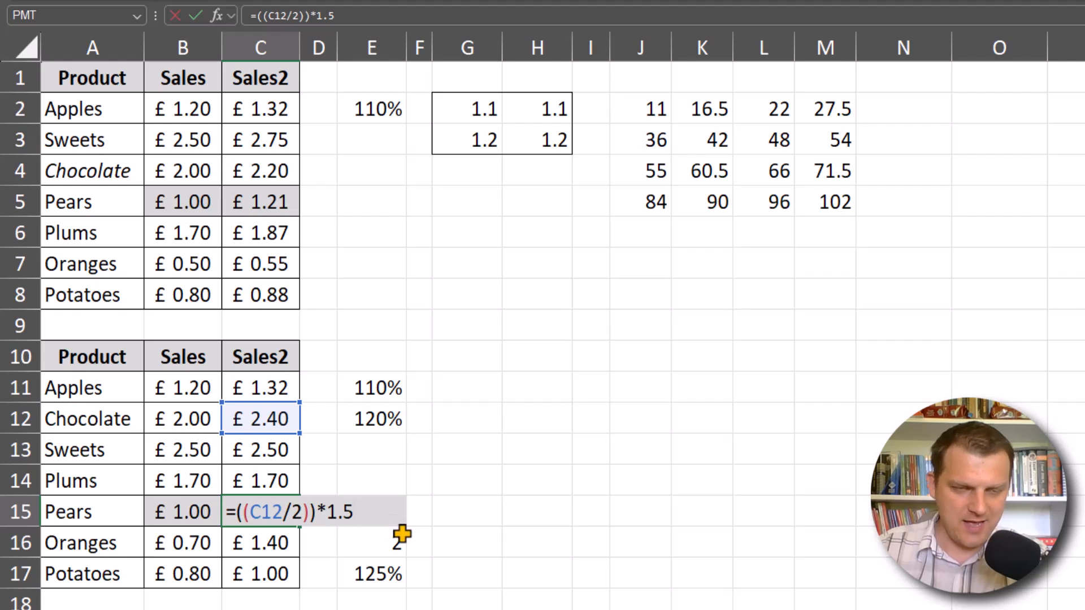
{"action": "key", "text": "Escape"}
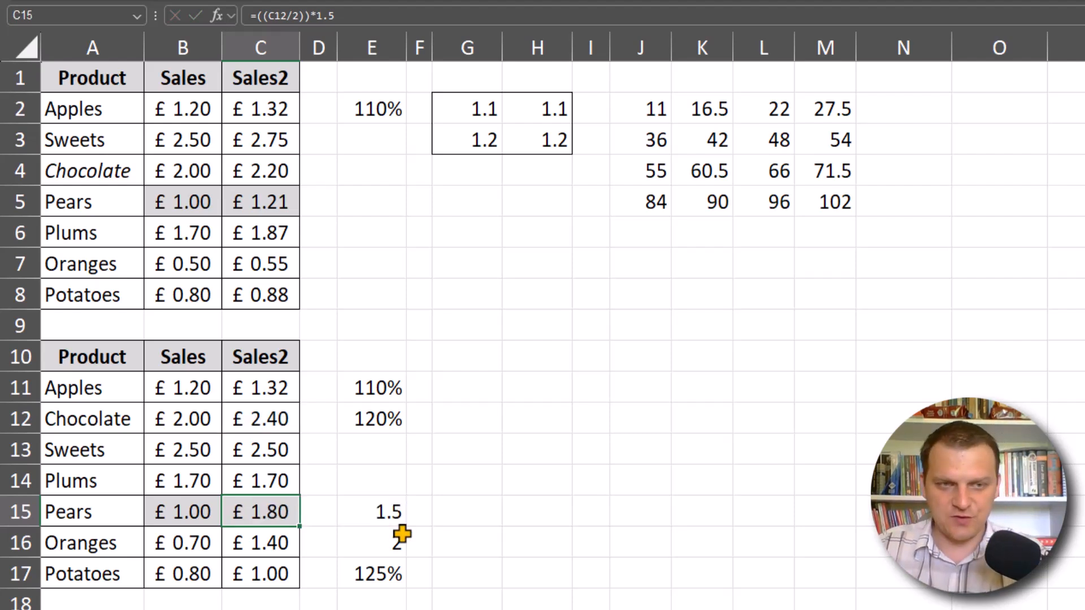